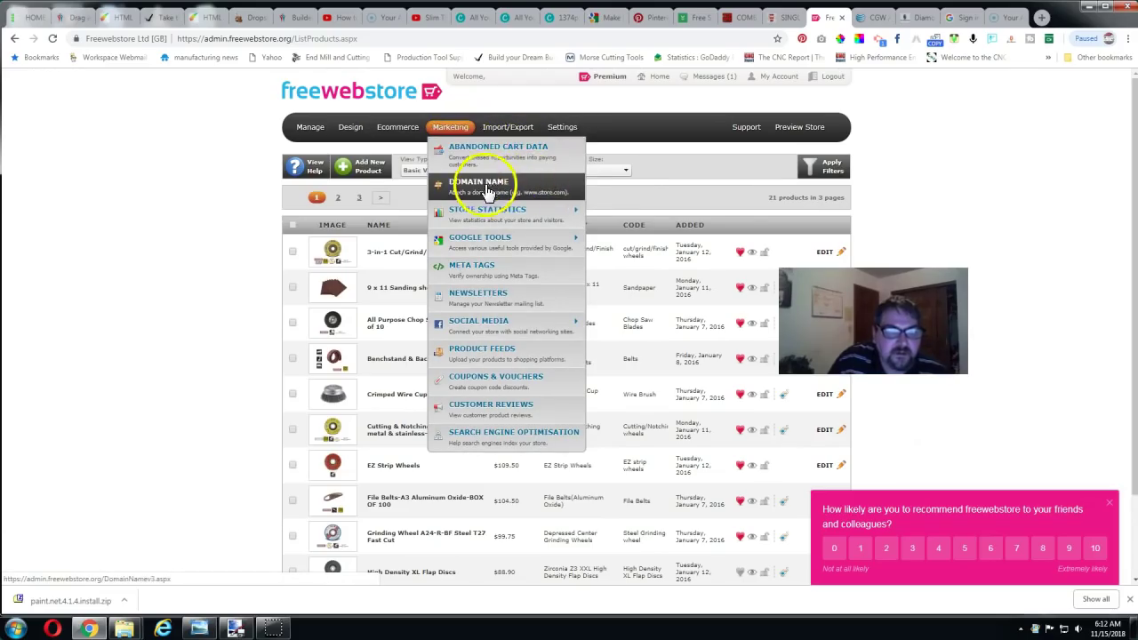
# - Open the store's Search Engine Hits statistics and examine the search engines, visit times and search terms
pyautogui.moveTo(483, 218)
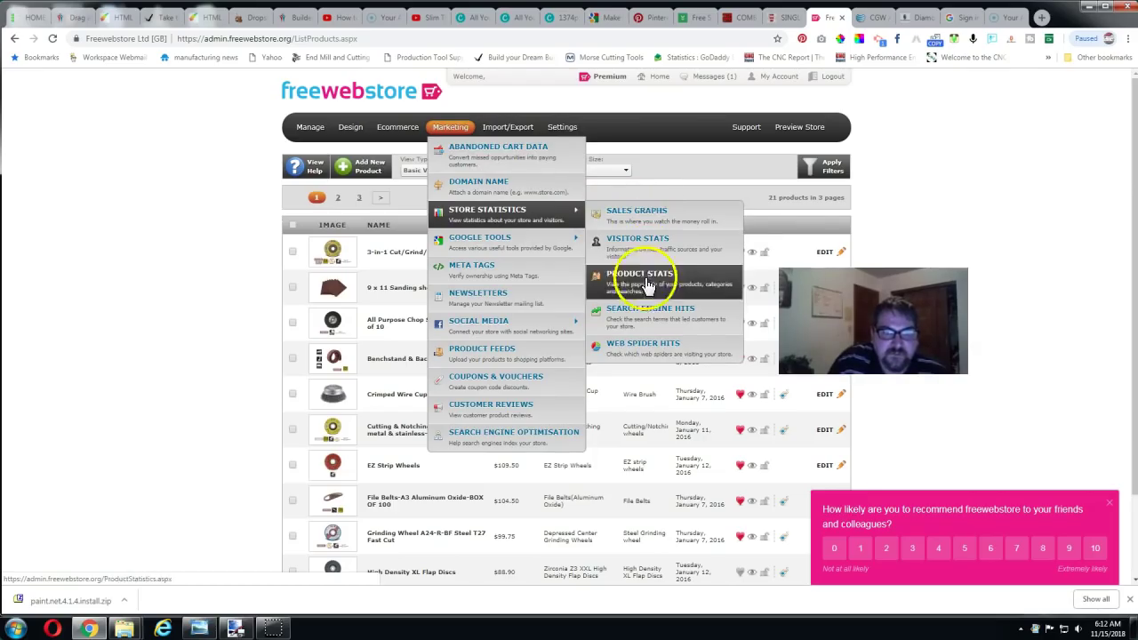
pyautogui.click(654, 322)
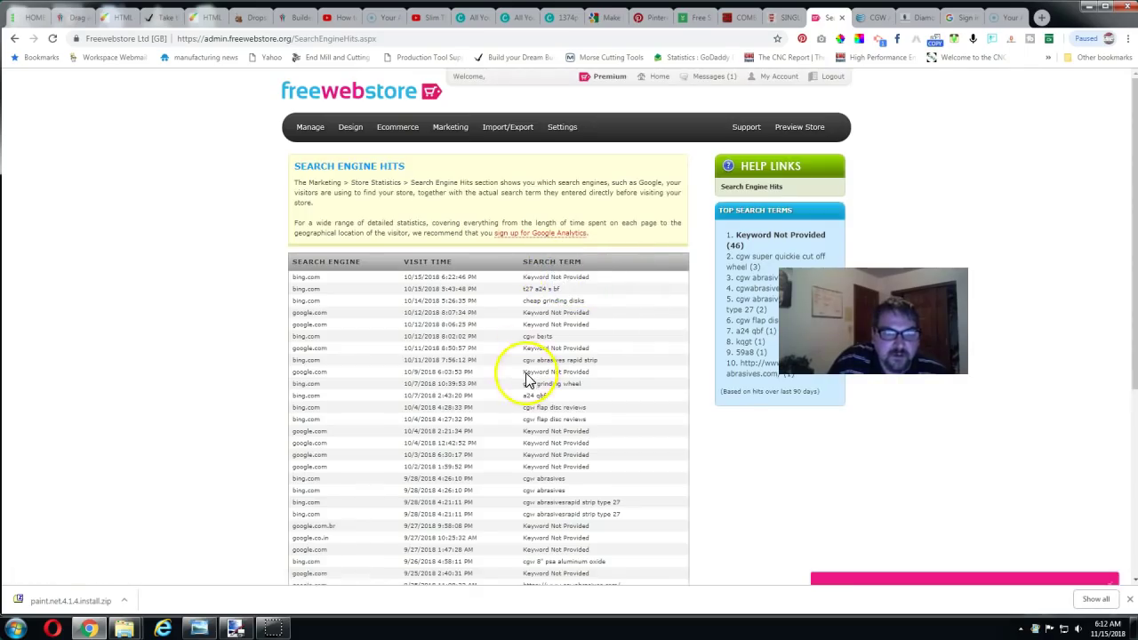
pyautogui.scroll(-3, 526, 378)
pyautogui.scroll(2, 525, 376)
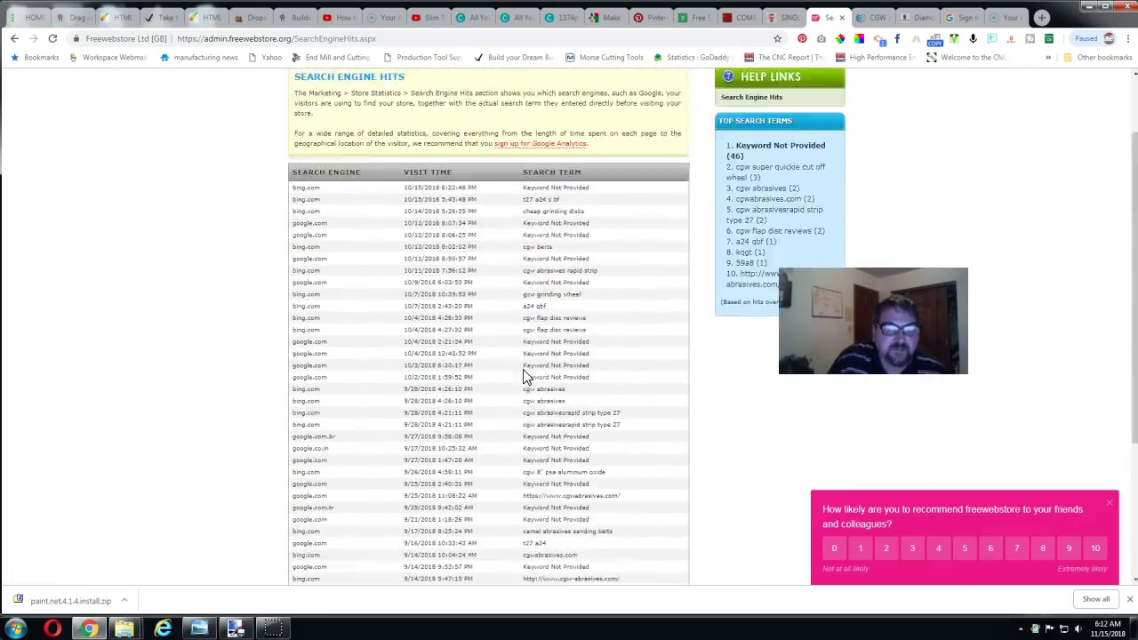
pyautogui.scroll(1, 525, 376)
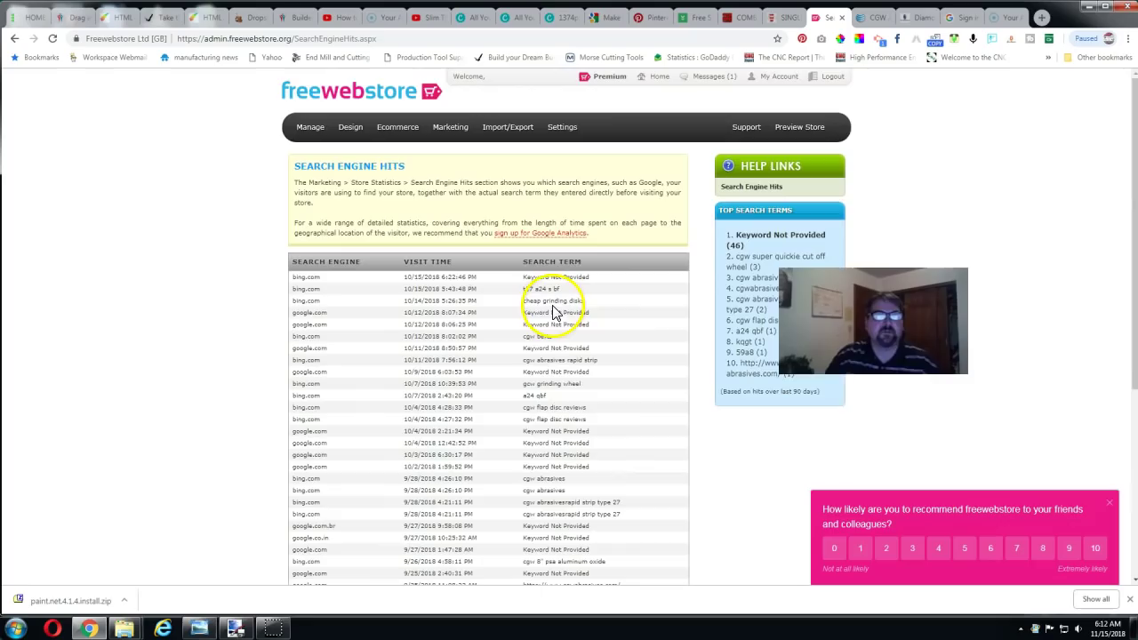
pyautogui.scroll(-4, 560, 316)
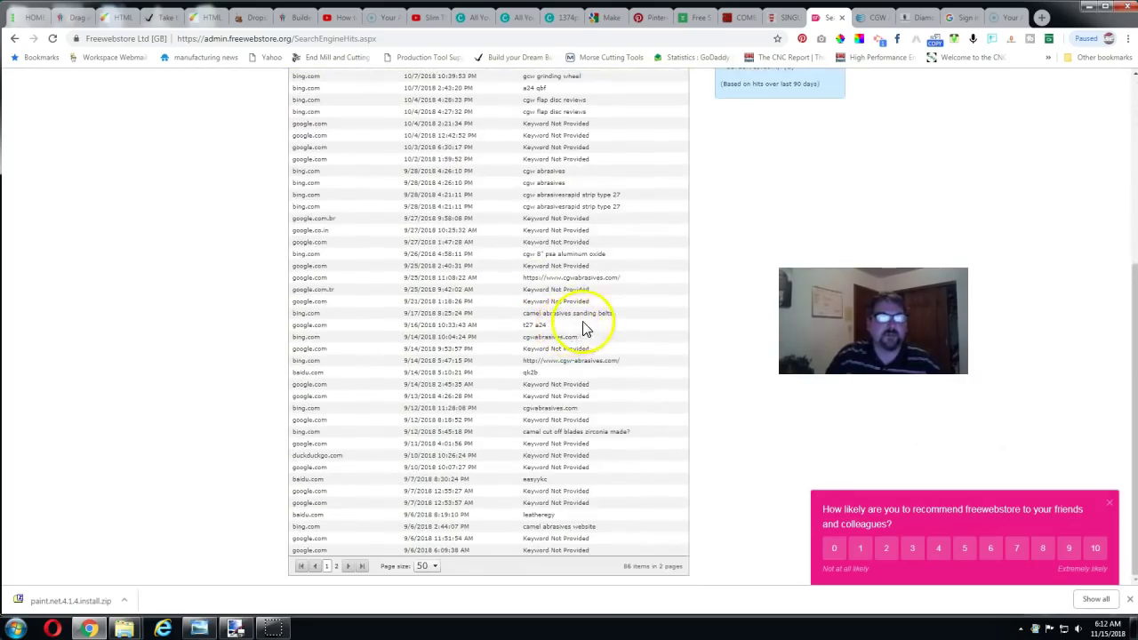
pyautogui.scroll(4, 582, 327)
pyautogui.scroll(-4, 579, 325)
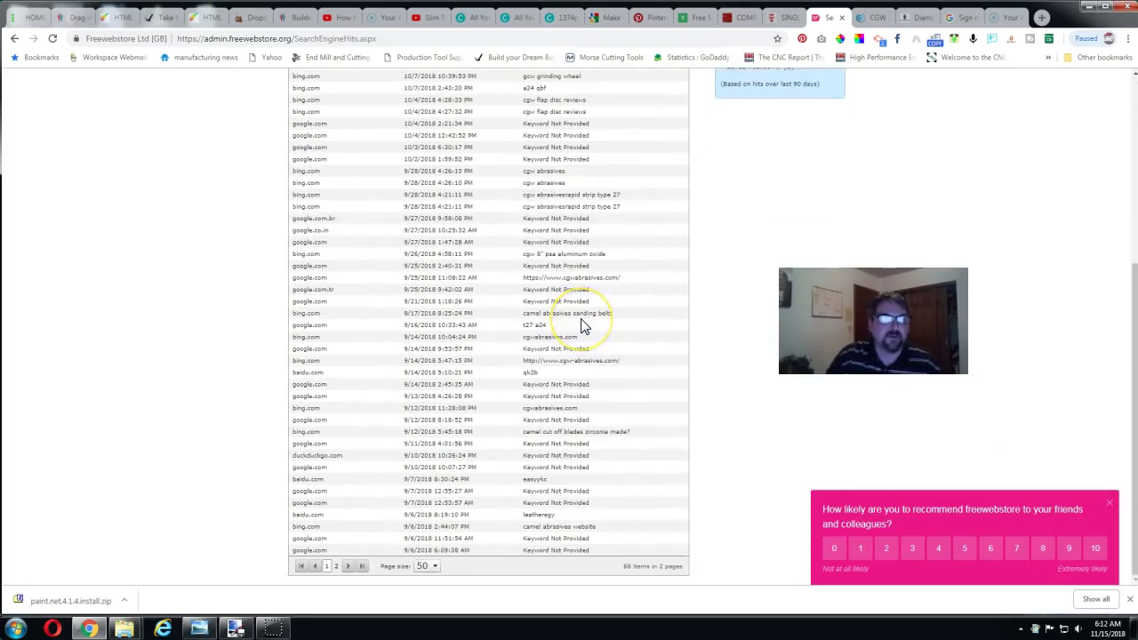
pyautogui.scroll(4, 582, 327)
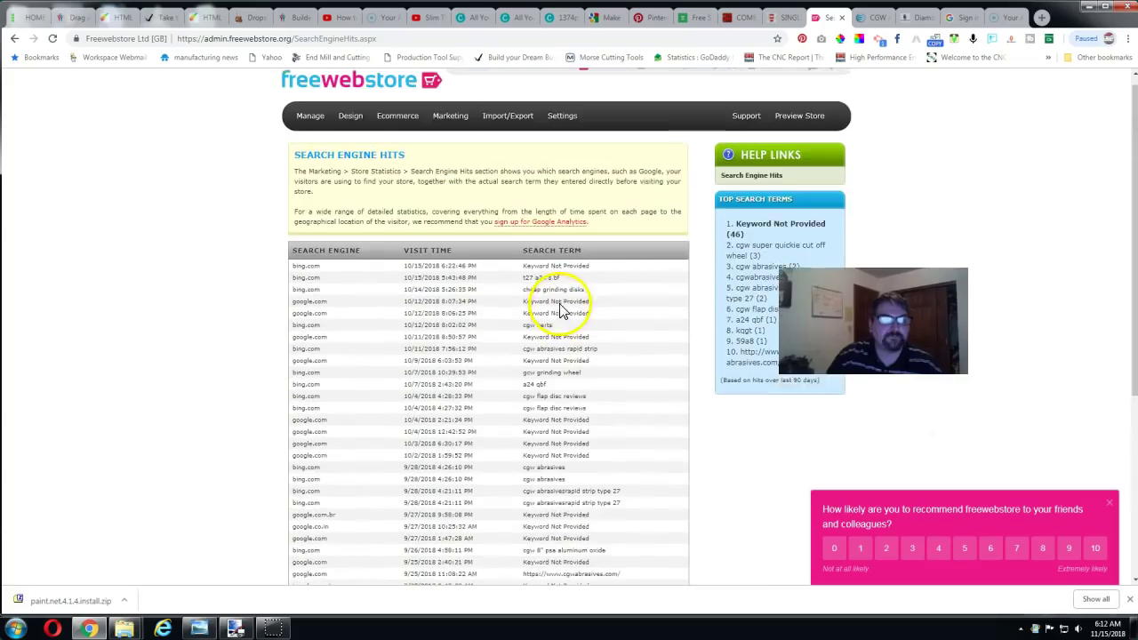
pyautogui.scroll(-1, 551, 289)
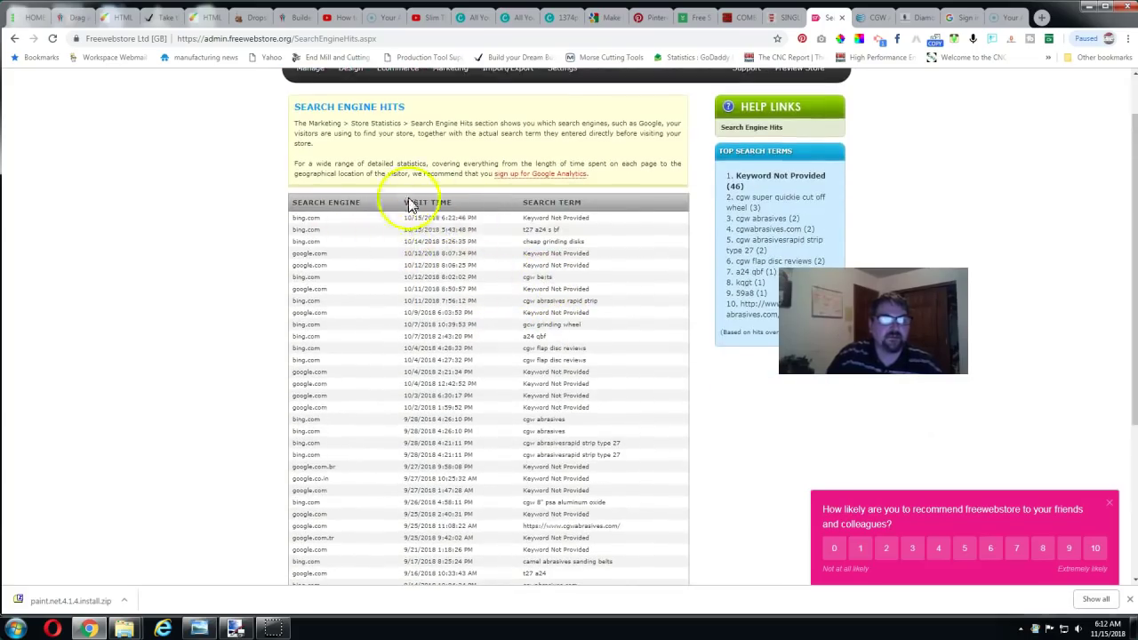
pyautogui.scroll(-3, 471, 256)
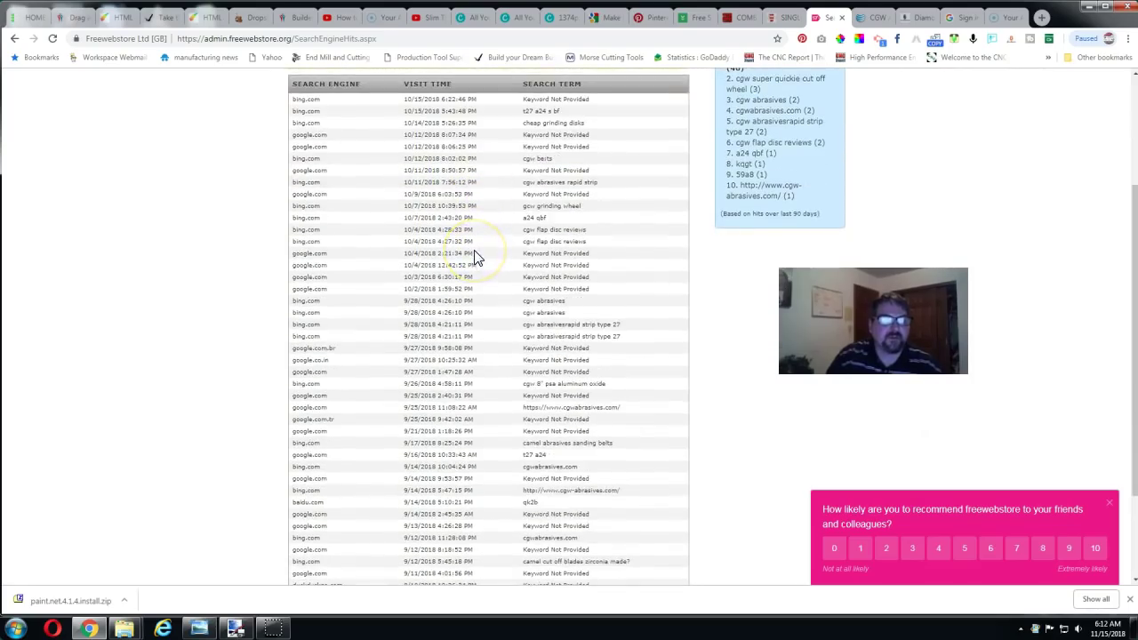
pyautogui.scroll(3, 480, 257)
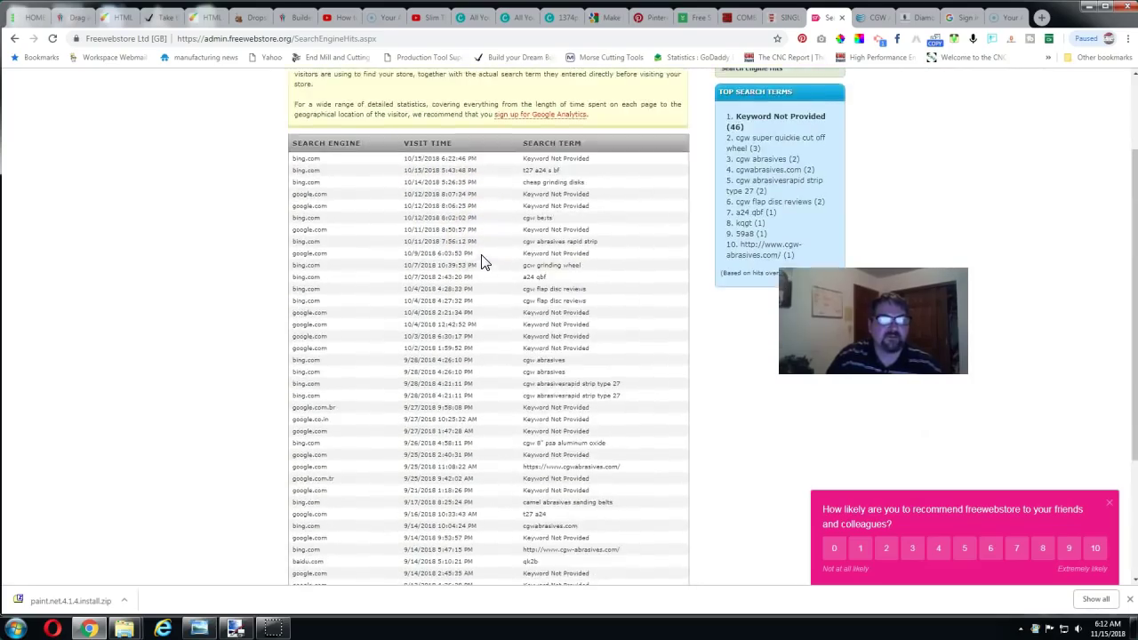
pyautogui.click(551, 253)
pyautogui.scroll(1, 533, 240)
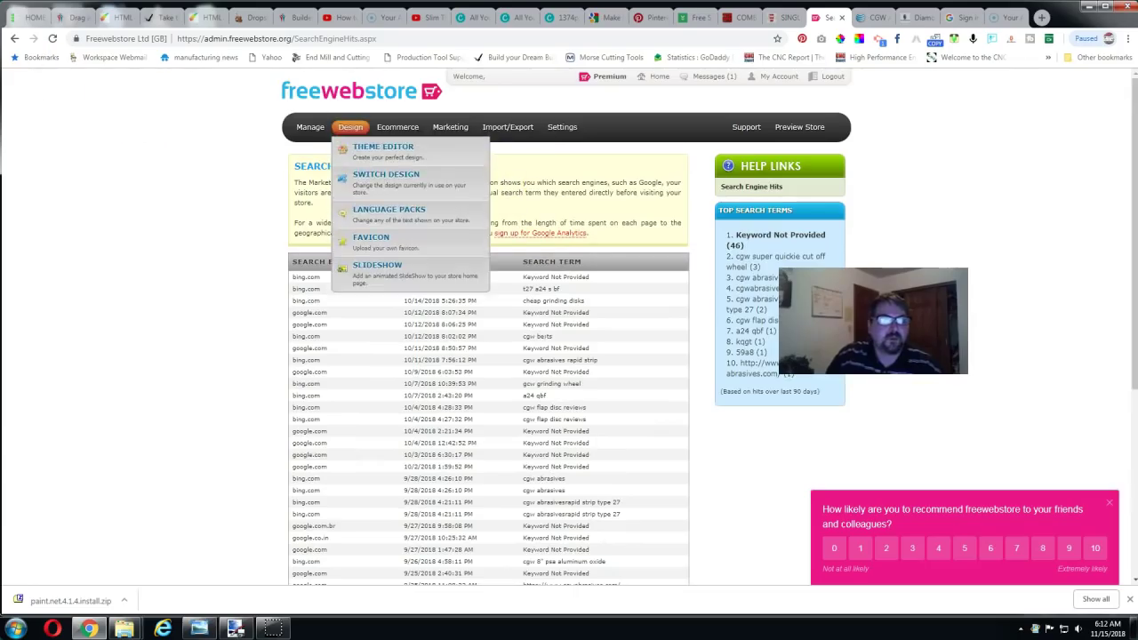
# - Return to the product list, open 3-in-1 Cut/Grind/Finish Wheels for editing, and review its details, pricing and description
pyautogui.click(12, 40)
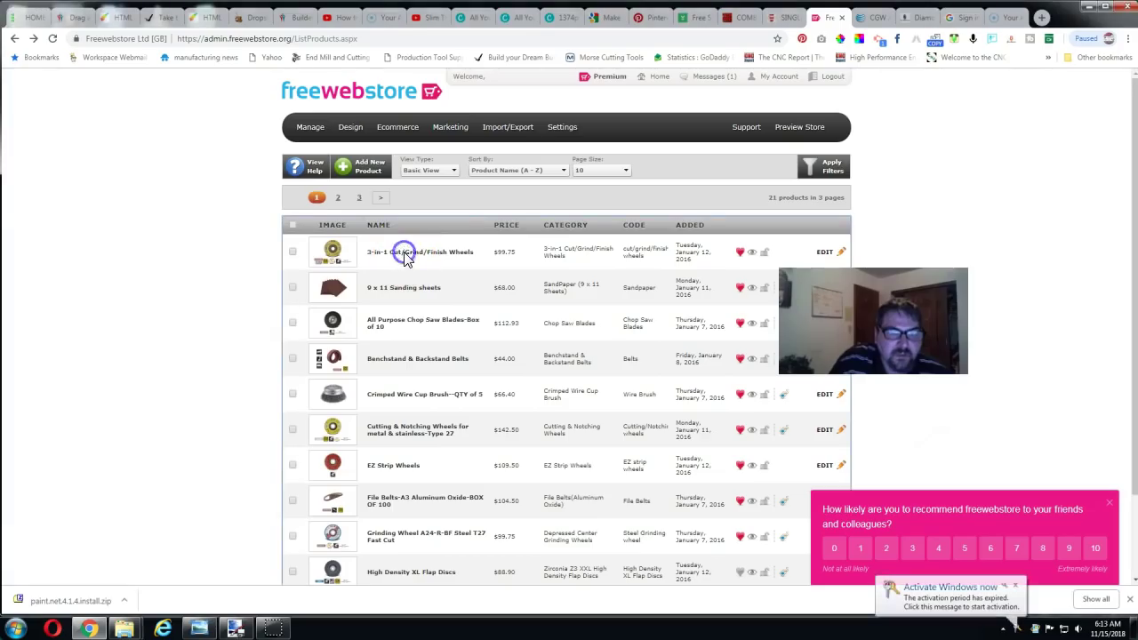
pyautogui.click(822, 252)
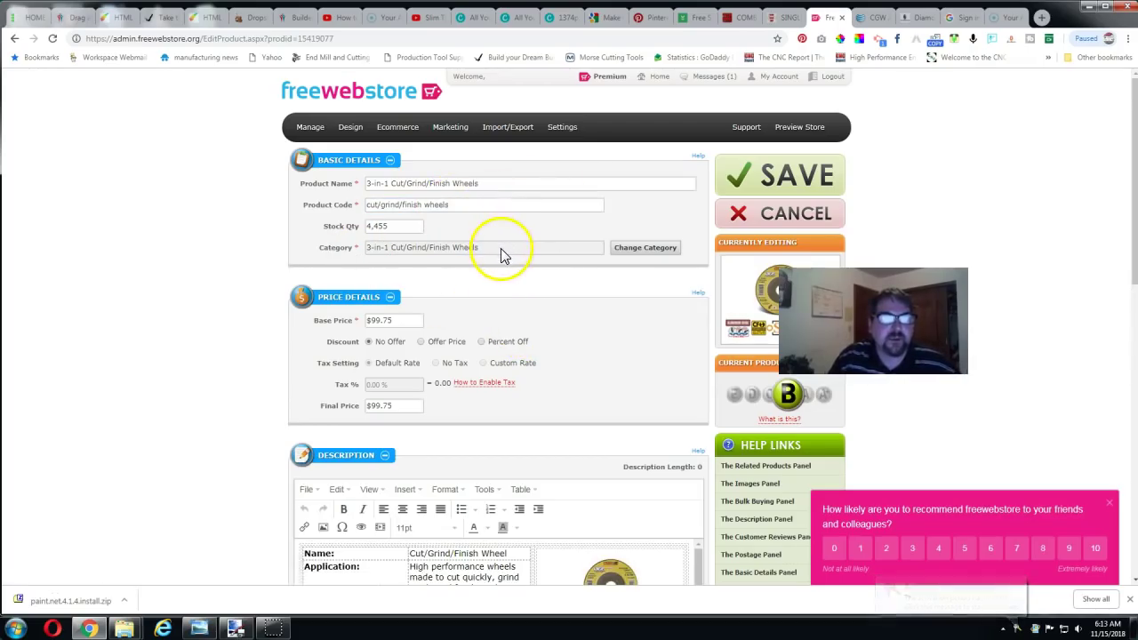
pyautogui.scroll(-3, 534, 254)
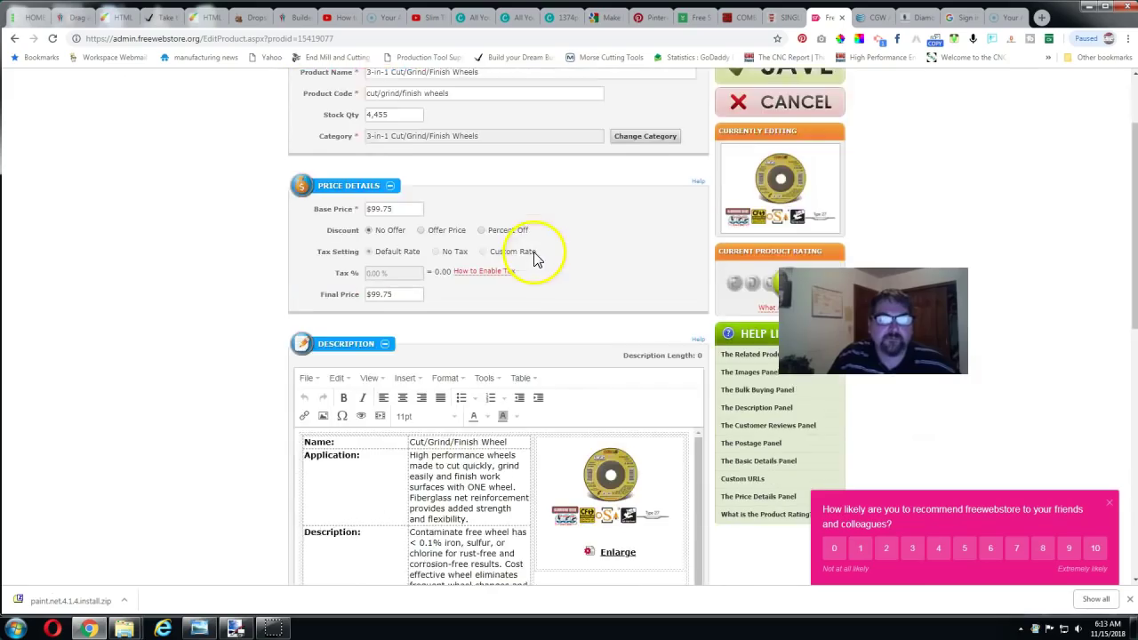
pyautogui.scroll(1, 539, 261)
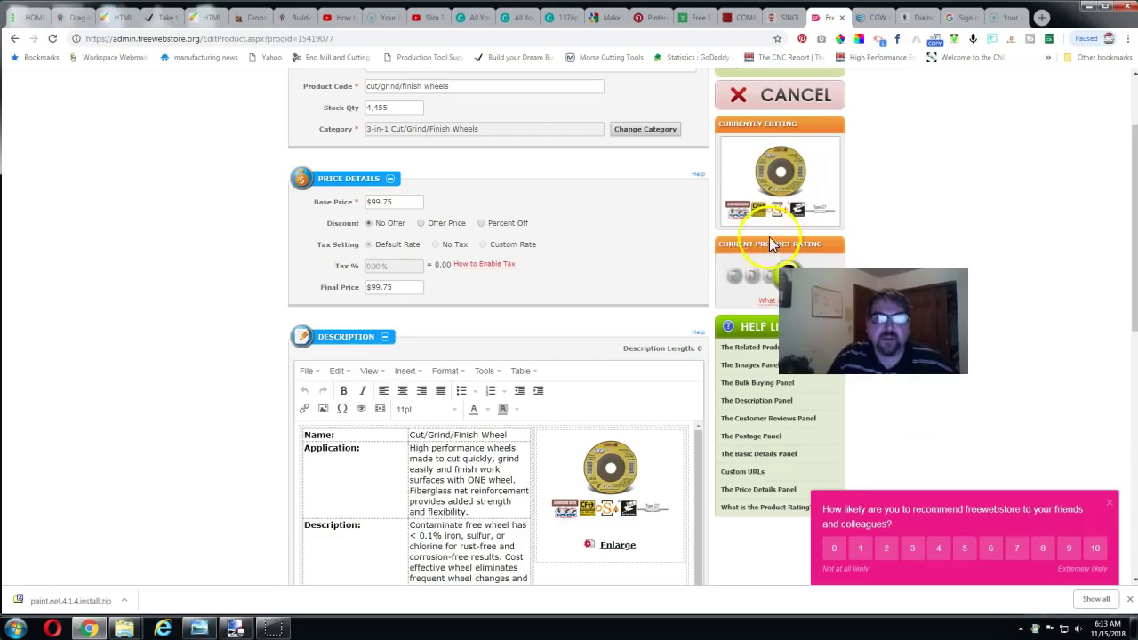
pyautogui.scroll(-1, 623, 322)
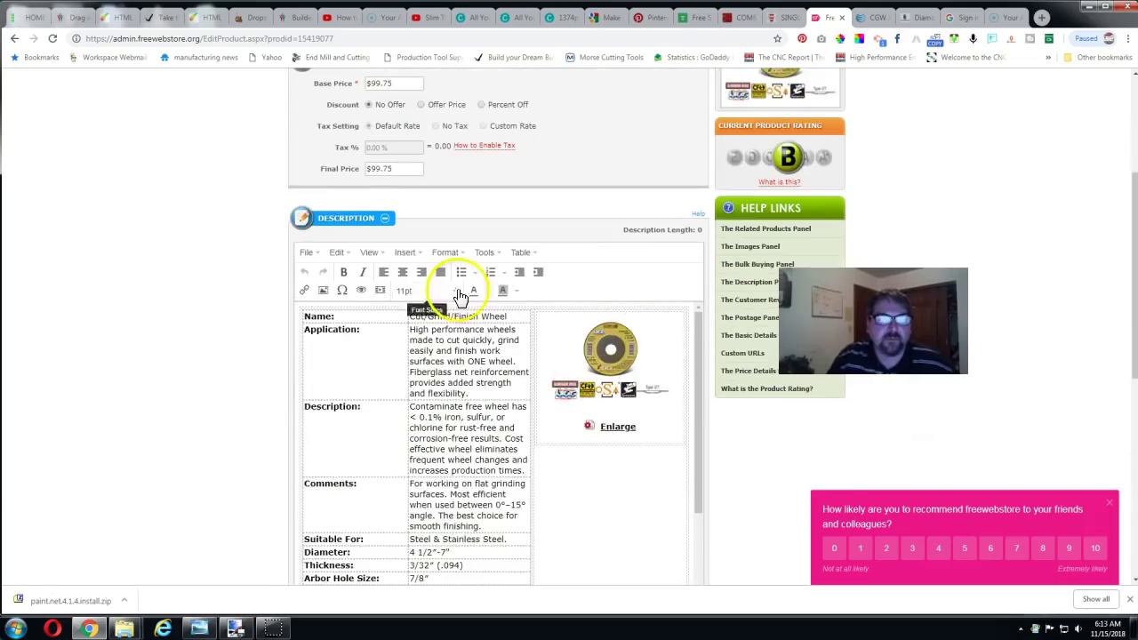
pyautogui.scroll(-2, 462, 347)
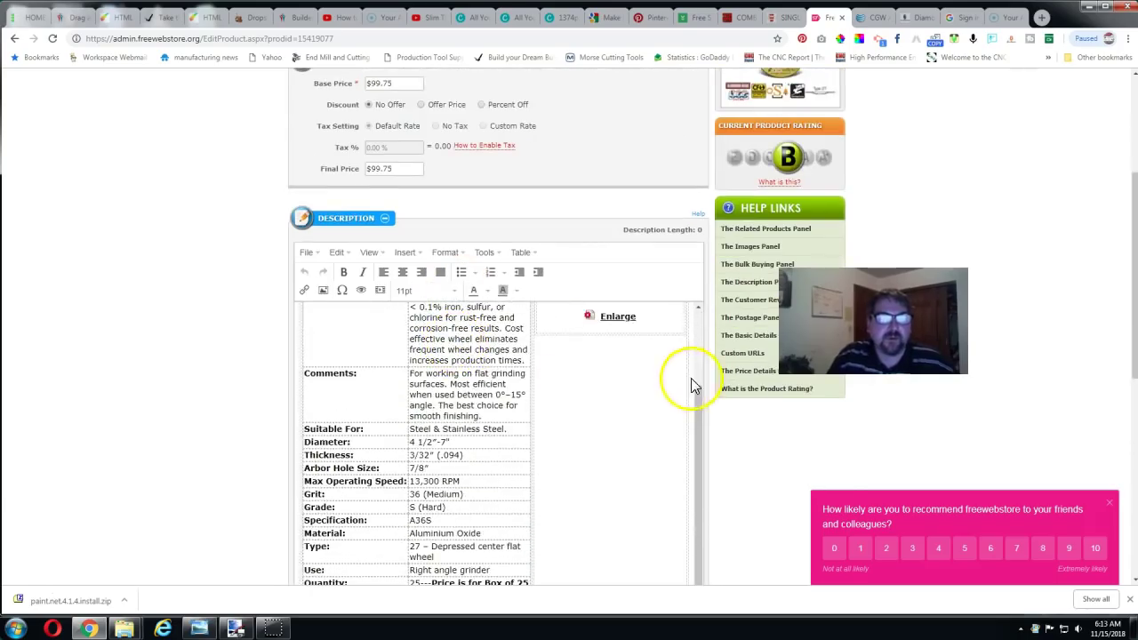
pyautogui.scroll(-2, 700, 376)
pyautogui.scroll(-1, 707, 376)
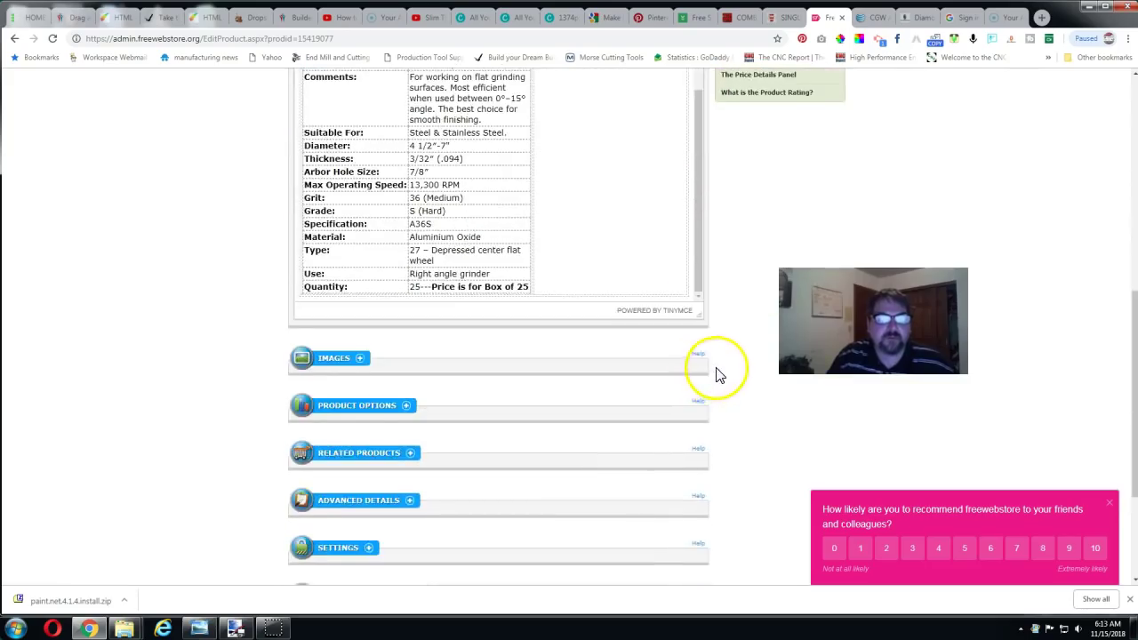
pyautogui.scroll(-1, 716, 375)
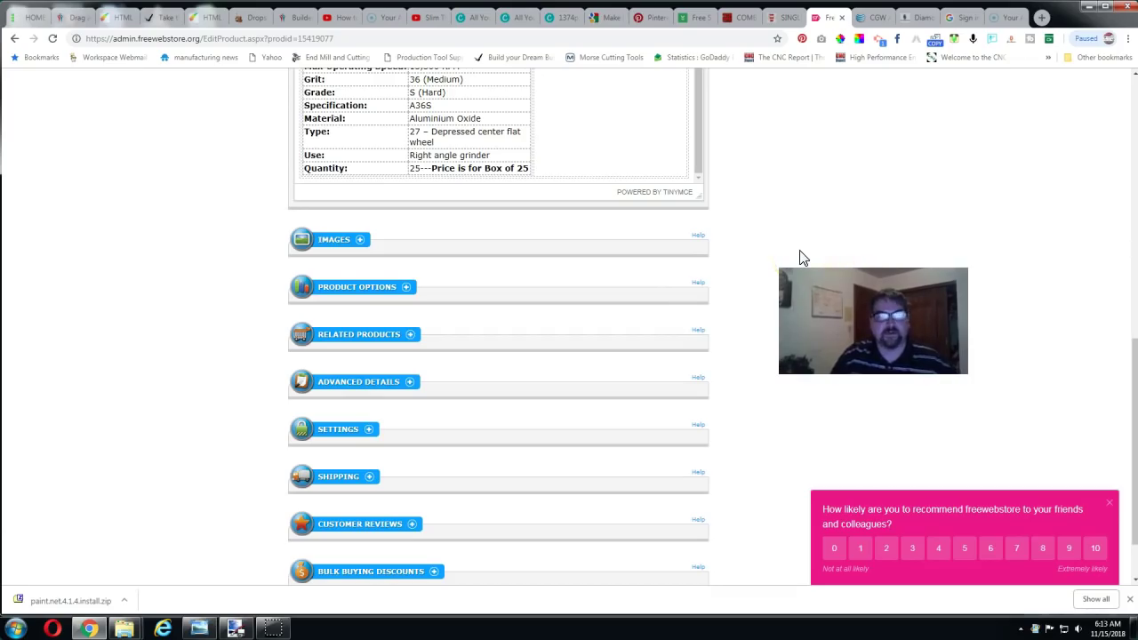
pyautogui.scroll(1, 797, 256)
pyautogui.scroll(10, 798, 256)
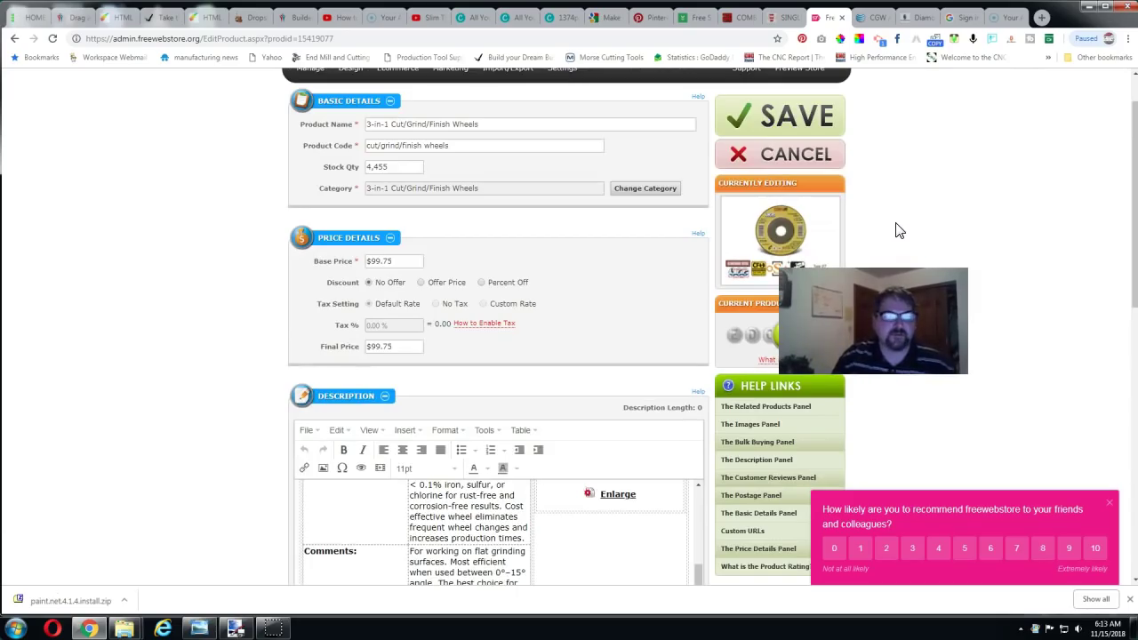
# - Expand the product's Search Engine Optimisation section to look at its fields
pyautogui.scroll(-3, 326, 442)
pyautogui.scroll(-3, 525, 424)
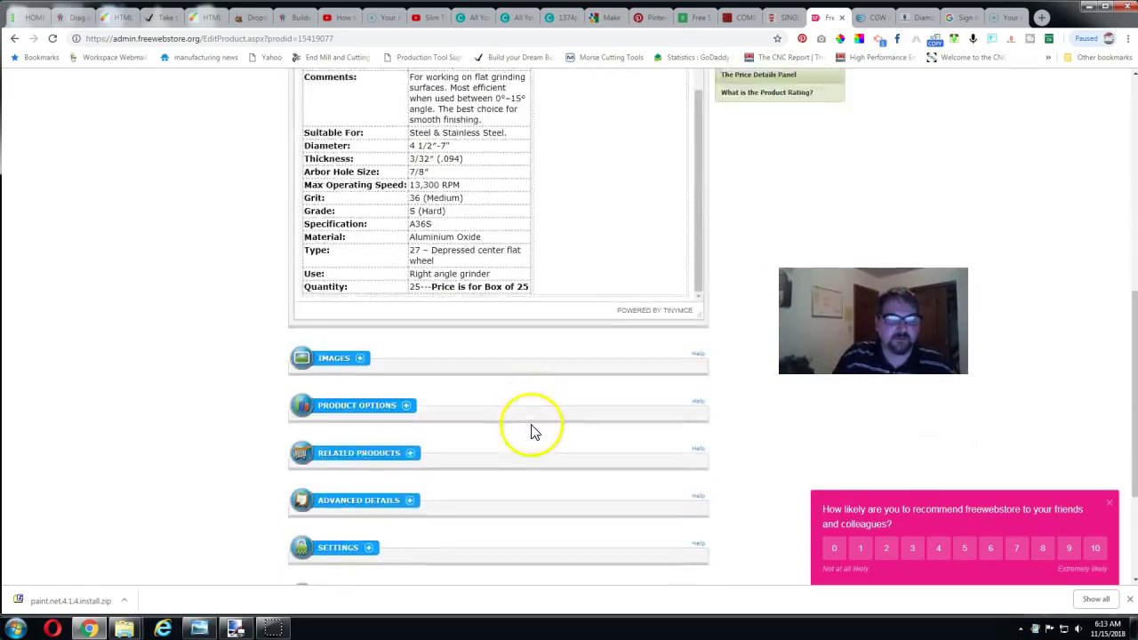
pyautogui.scroll(-1, 476, 327)
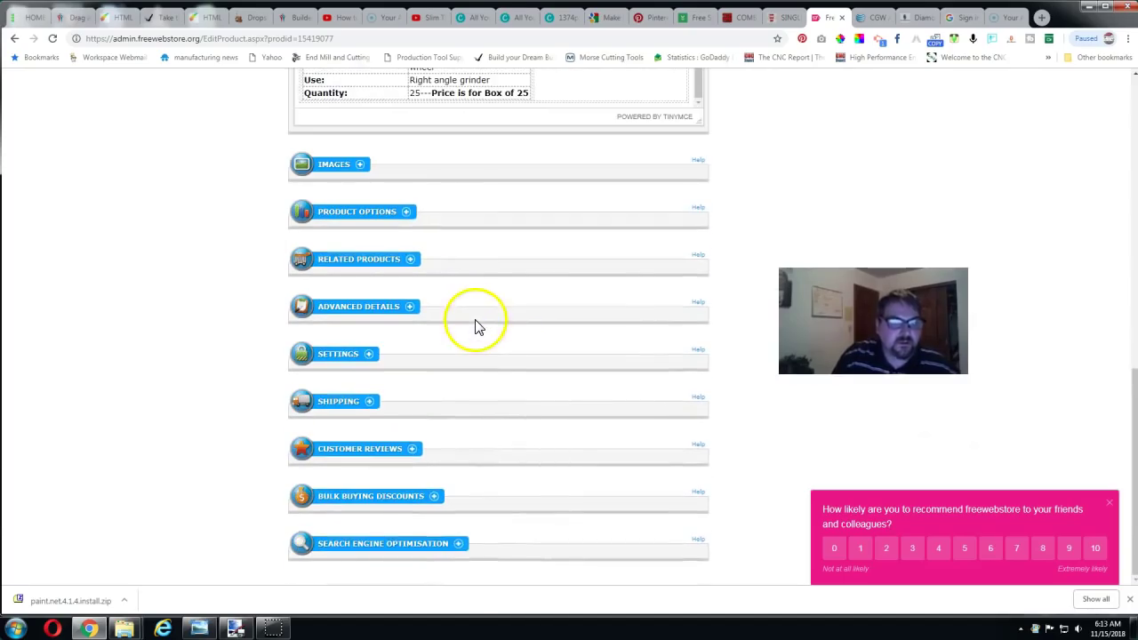
pyautogui.click(456, 546)
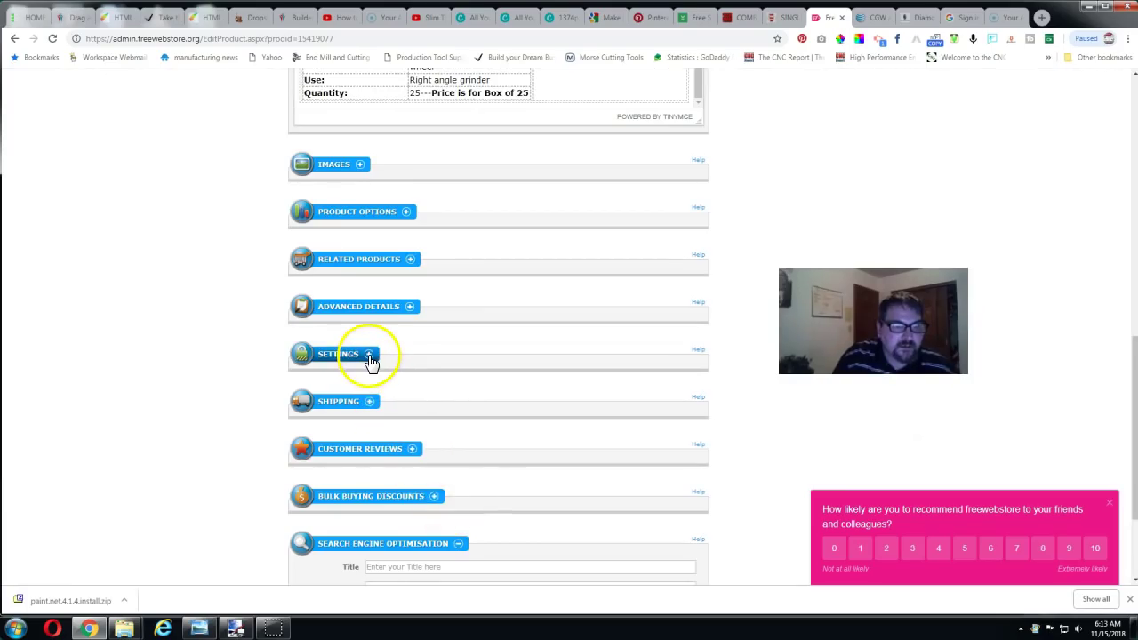
pyautogui.scroll(2, 396, 355)
pyautogui.scroll(10, 396, 354)
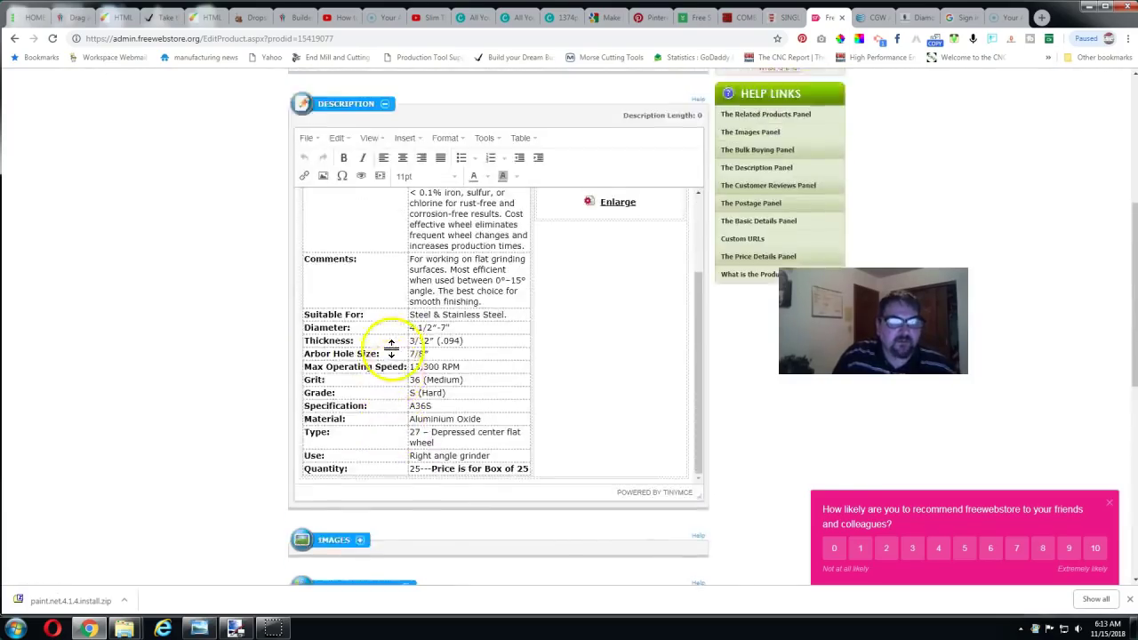
pyautogui.moveTo(508, 141)
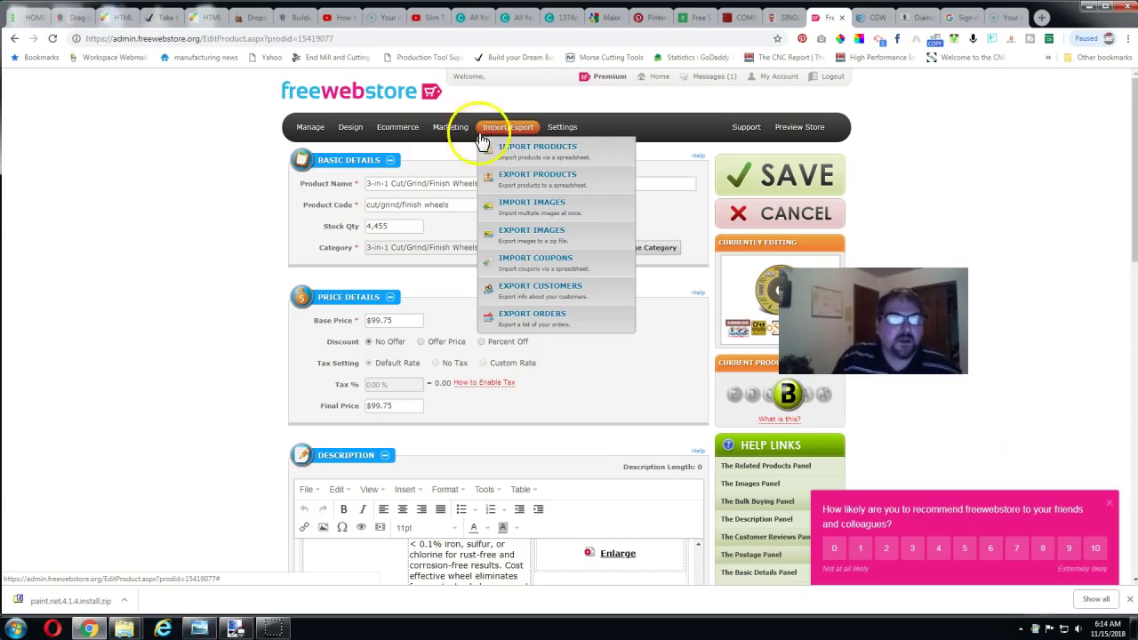
pyautogui.click(400, 127)
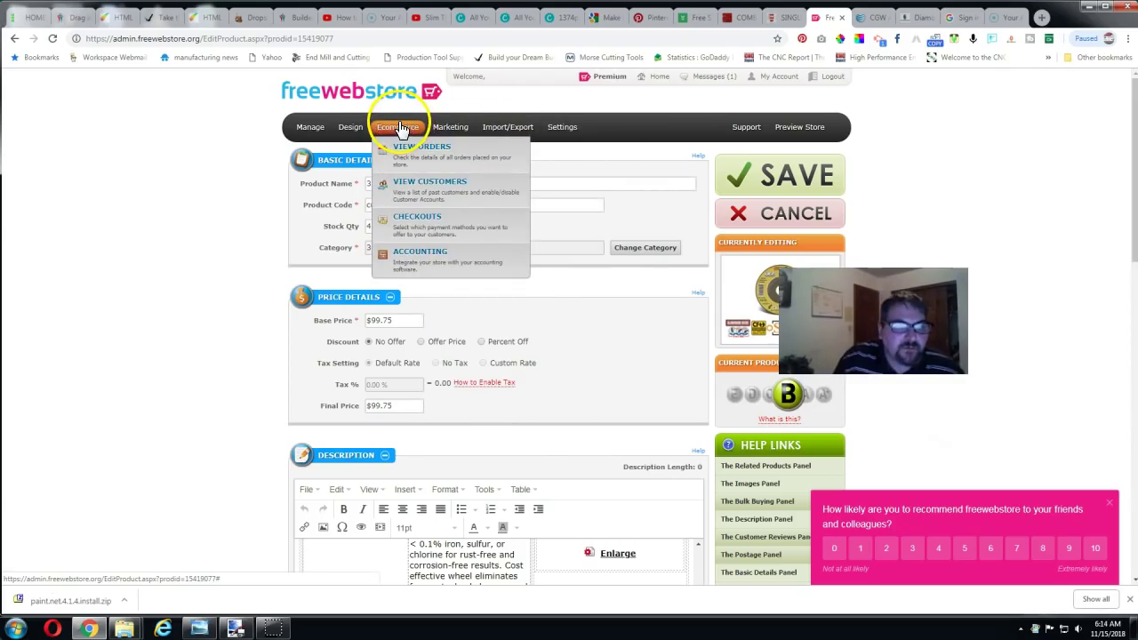
pyautogui.click(357, 127)
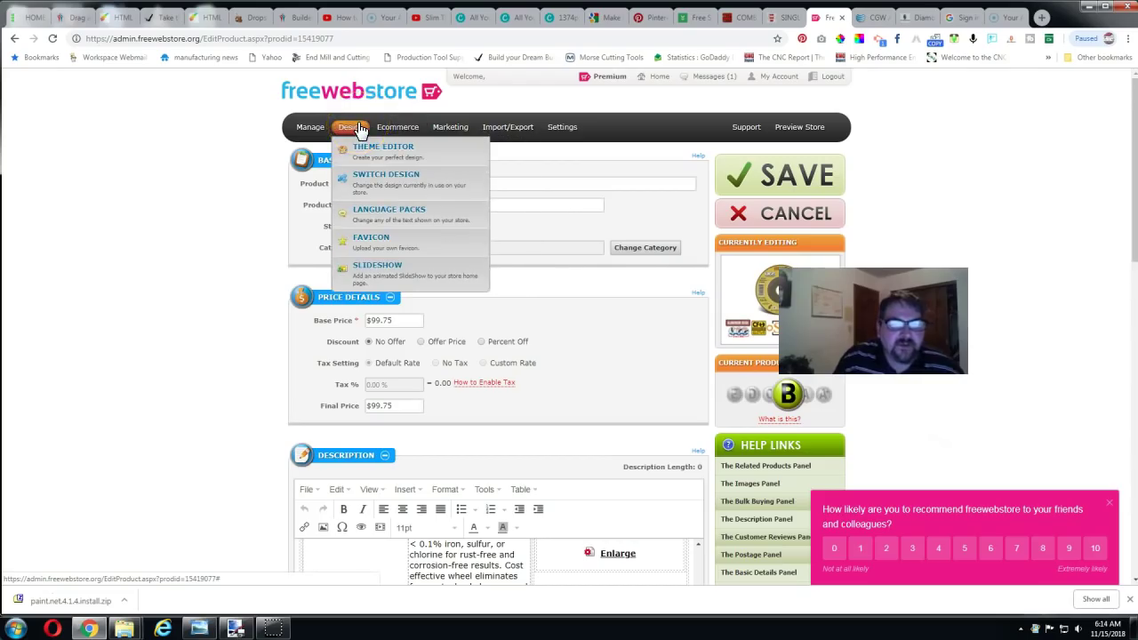
pyautogui.click(326, 129)
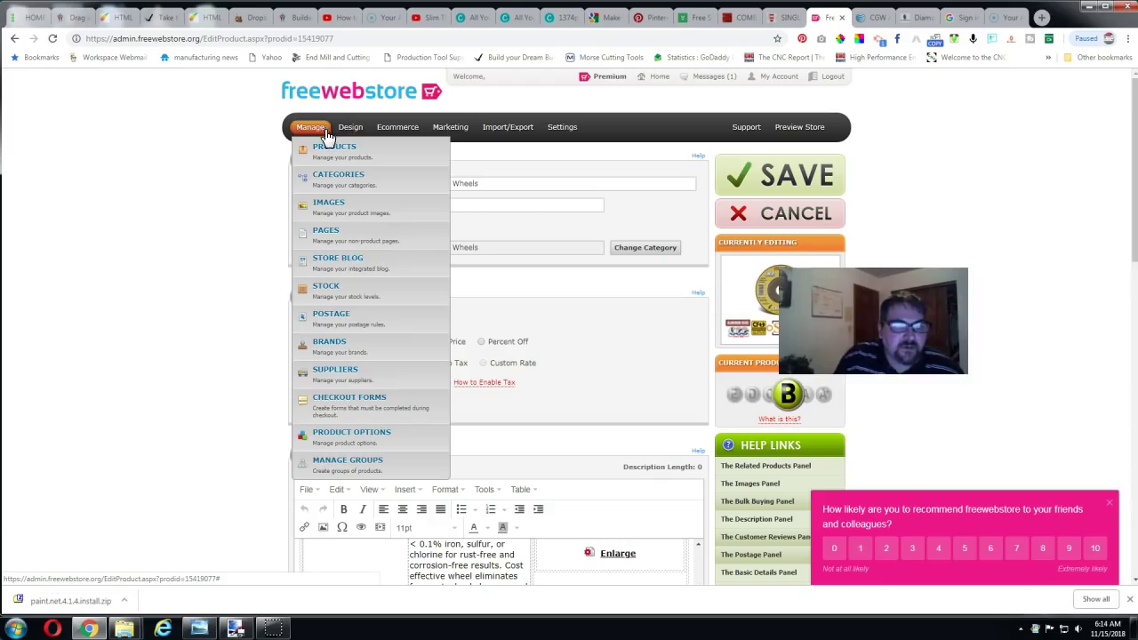
pyautogui.click(204, 261)
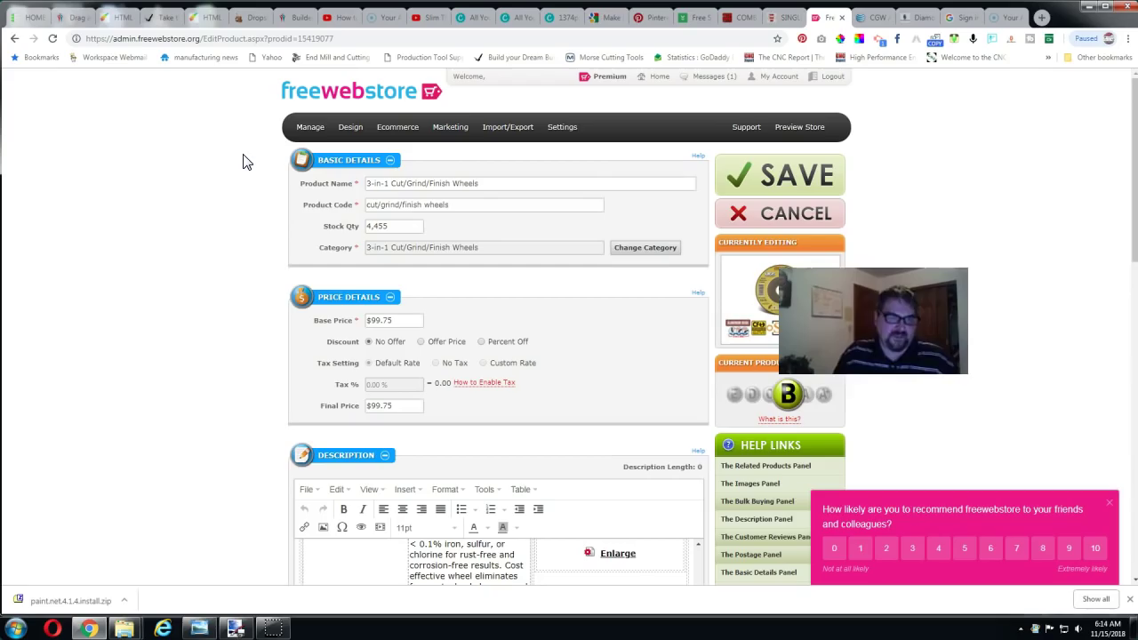
pyautogui.click(275, 149)
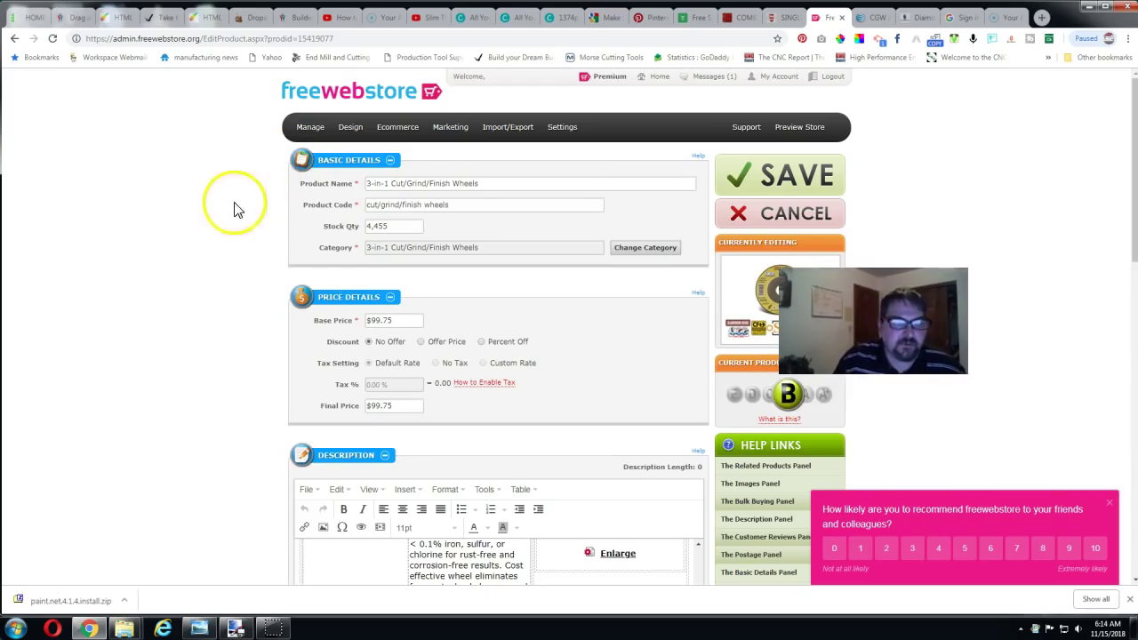
pyautogui.scroll(-1, 175, 258)
pyautogui.scroll(-1, 175, 258)
pyautogui.scroll(2, 176, 258)
pyautogui.click(161, 236)
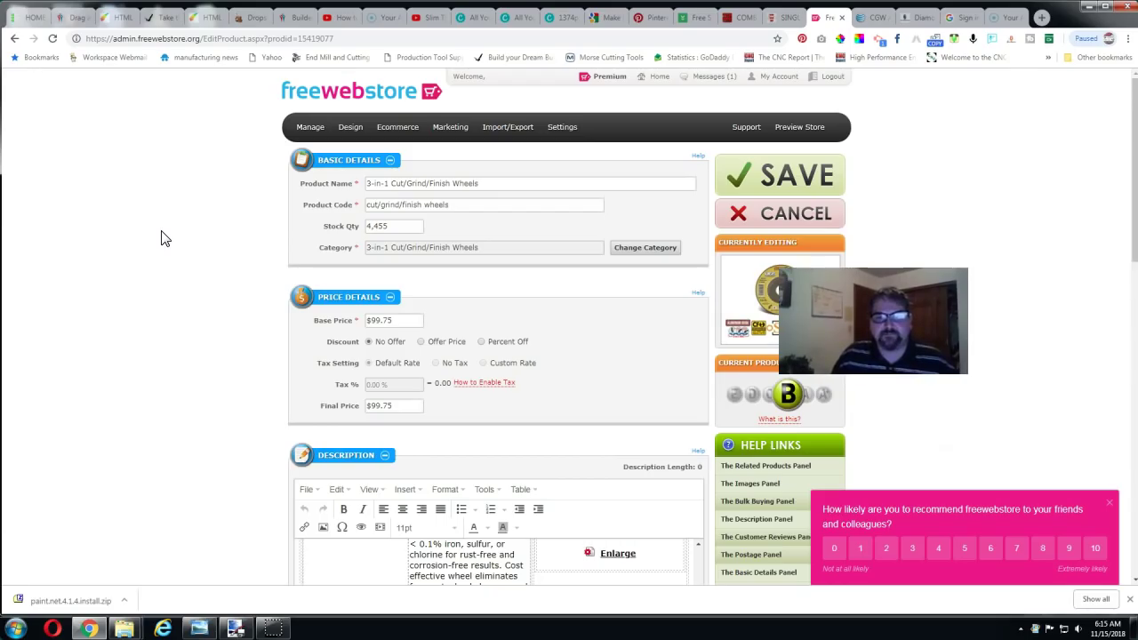
pyautogui.click(173, 242)
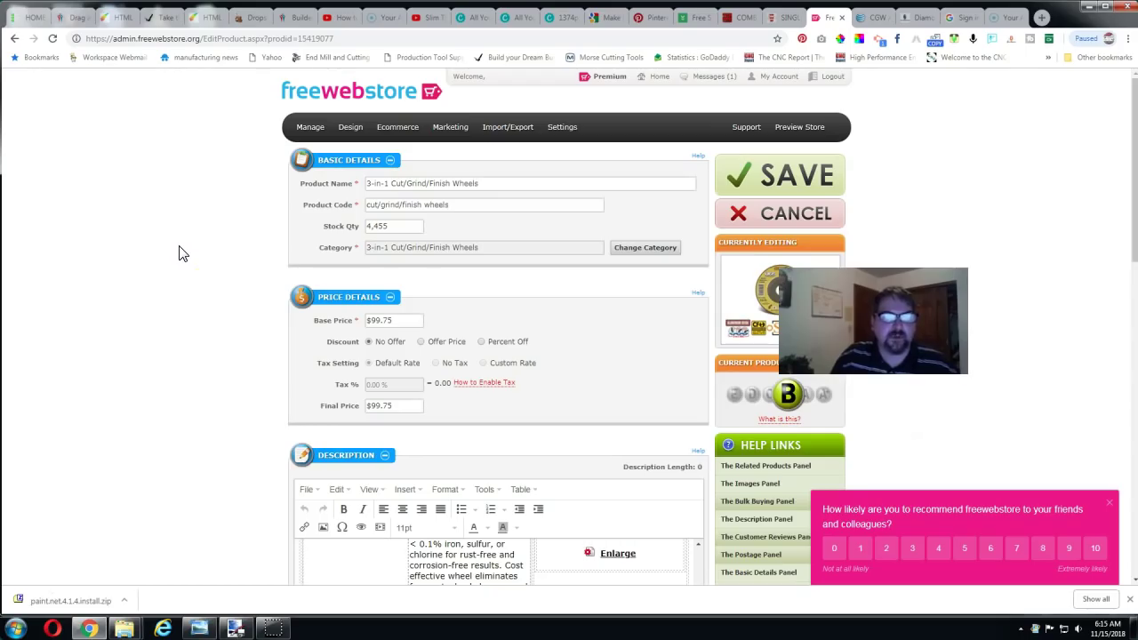
pyautogui.moveTo(179, 253)
pyautogui.mouseDown()
pyautogui.moveTo(193, 213)
pyautogui.moveTo(203, 219)
pyautogui.moveTo(170, 241)
pyautogui.moveTo(203, 254)
pyautogui.mouseUp()
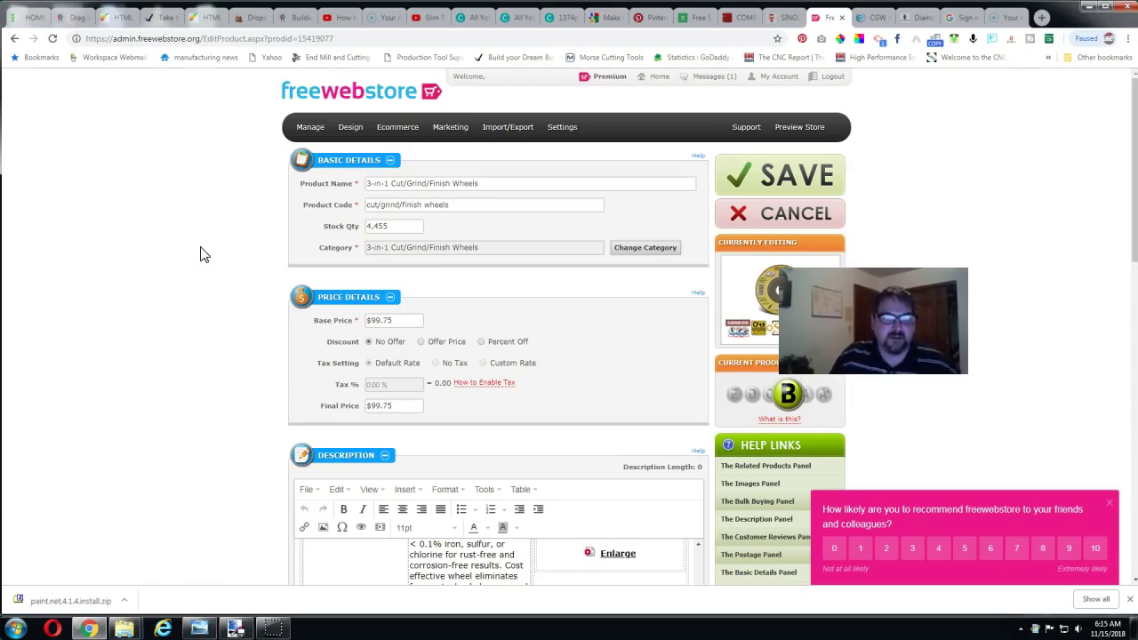
pyautogui.click(210, 194)
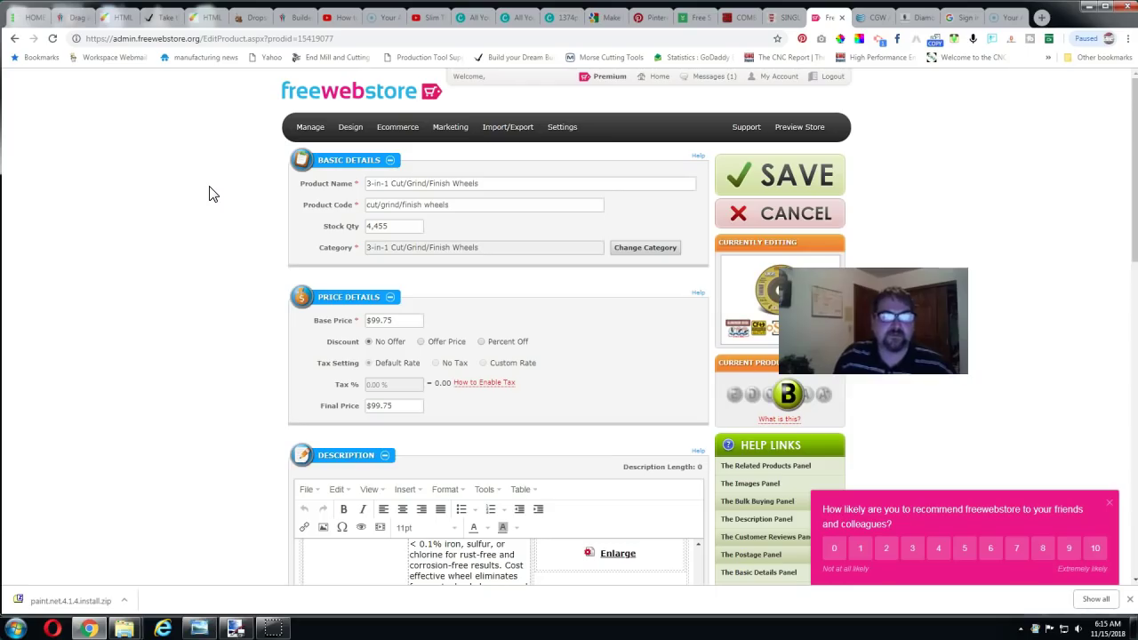
pyautogui.click(223, 199)
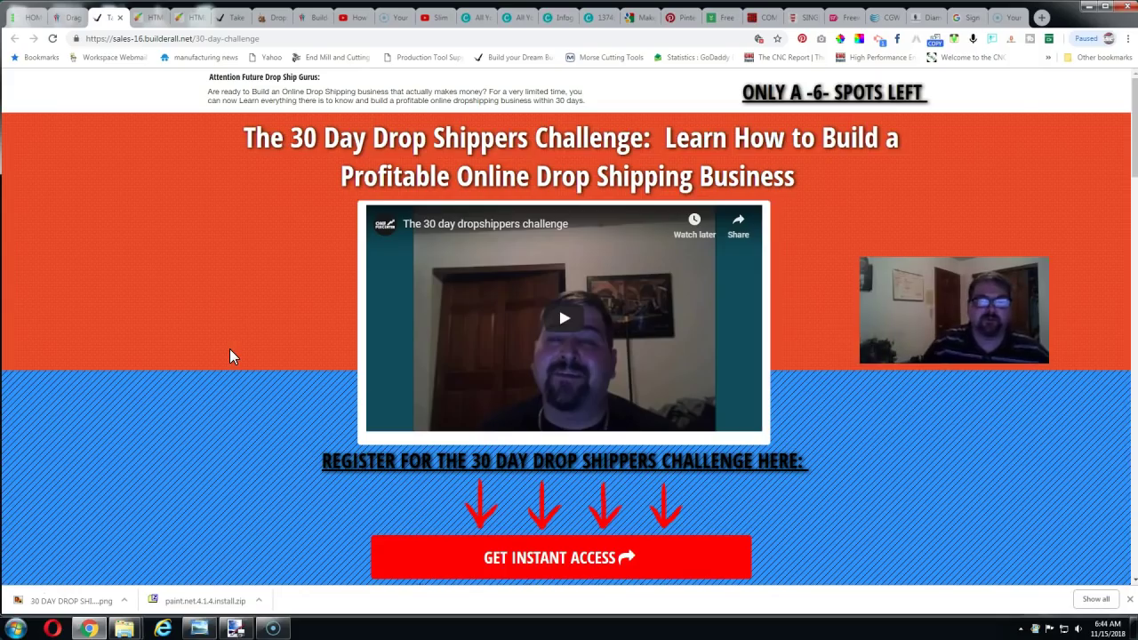
# - Look over the 30 Day Drop Shippers Challenge sales page, from the registration area to the Week #1 training section
pyautogui.scroll(-5, 230, 355)
pyautogui.scroll(-3, 282, 362)
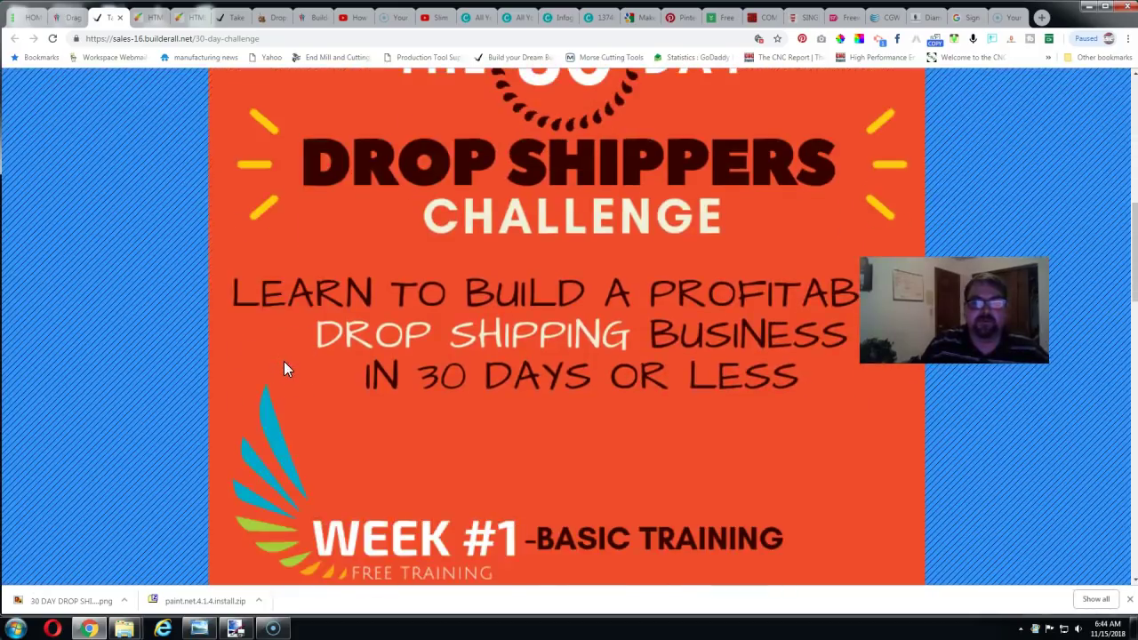
pyautogui.scroll(2, 284, 361)
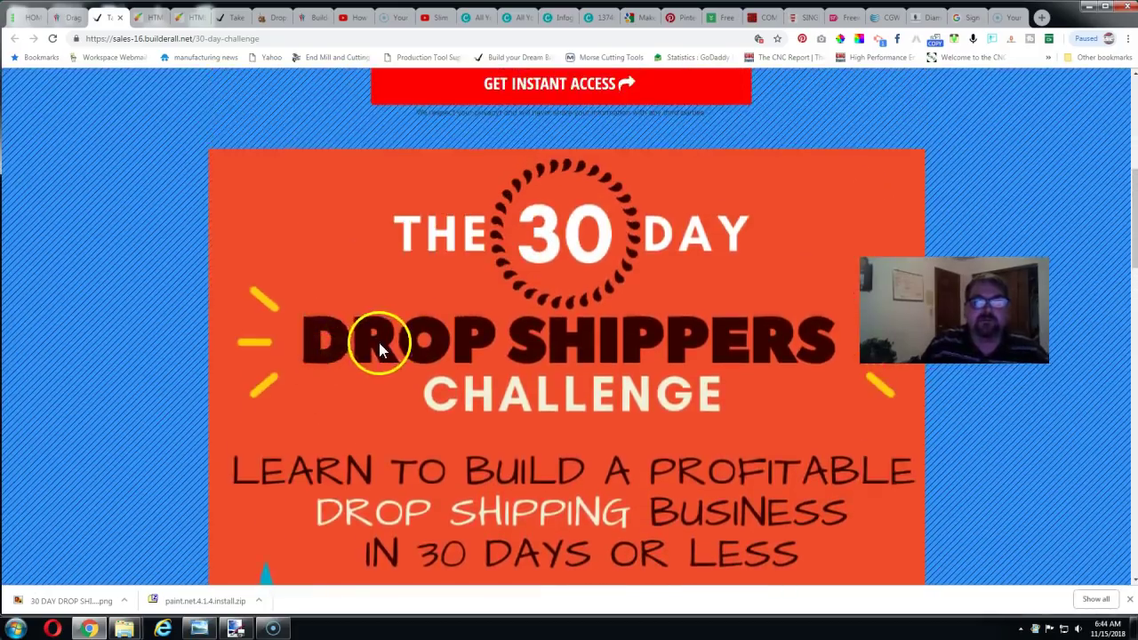
pyautogui.scroll(-2, 379, 347)
pyautogui.scroll(2, 391, 343)
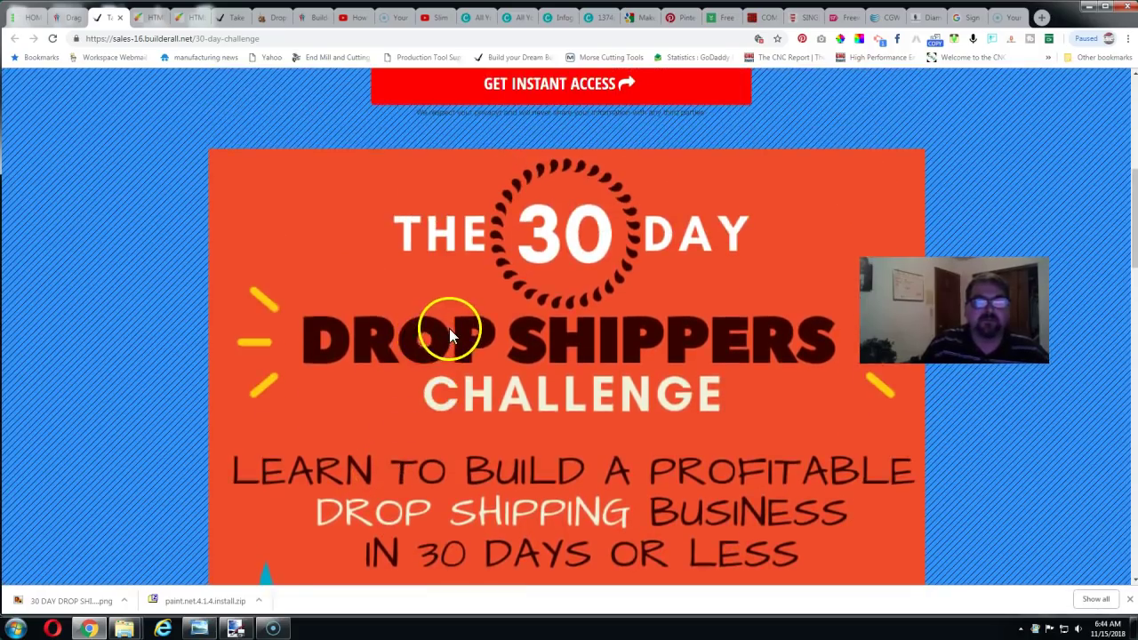